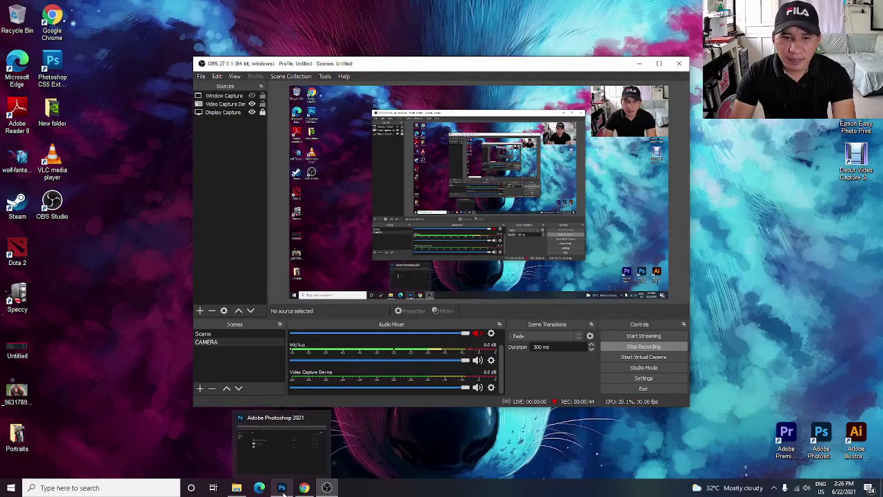
- Open the gettyimages monkey JPEG from the Desktop in Photoshop
{"action": "left_click", "coordinate": [282, 488]}
{"action": "left_click", "coordinate": [20, 5]}
{"action": "left_click", "coordinate": [28, 22]}
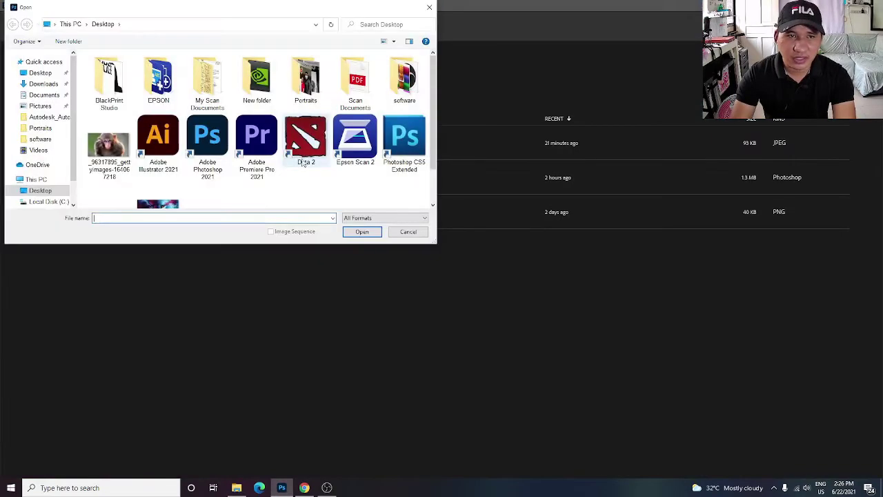
{"action": "left_click", "coordinate": [109, 152]}
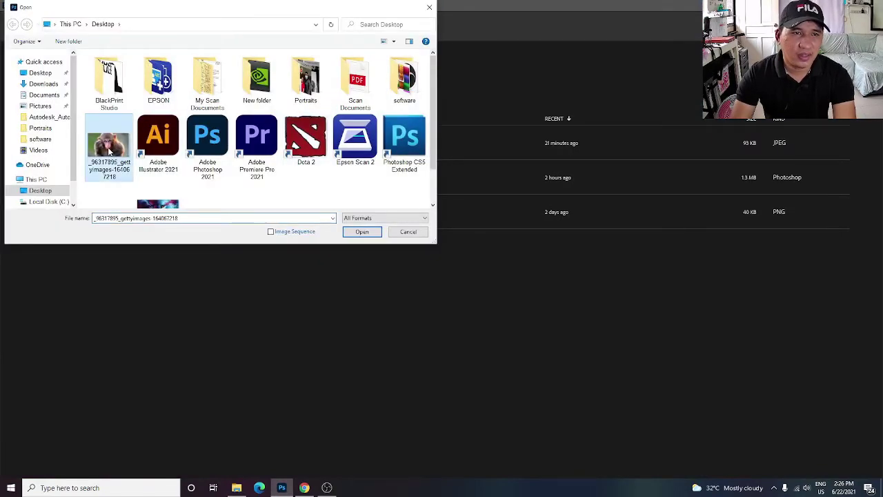
{"action": "left_click", "coordinate": [362, 232]}
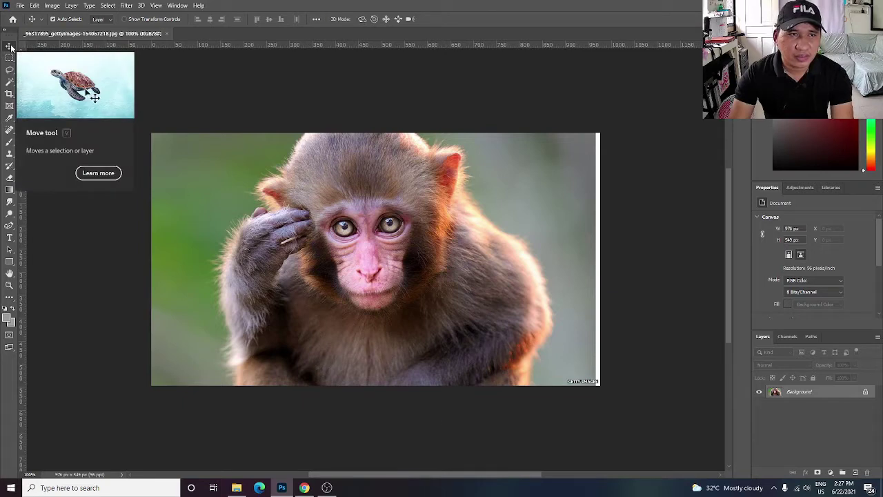
- Dismiss the locked-layer warning and unlock the Background into Layer 0, closing Layer Style unchanged
{"action": "left_click_drag", "start_coordinate": [321, 237], "coordinate": [430, 223]}
{"action": "left_click", "coordinate": [533, 204]}
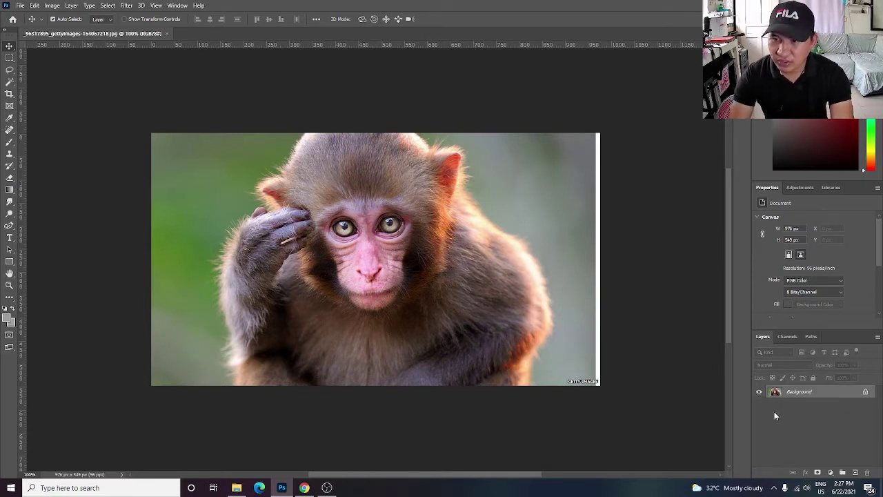
{"action": "left_click", "coordinate": [866, 393]}
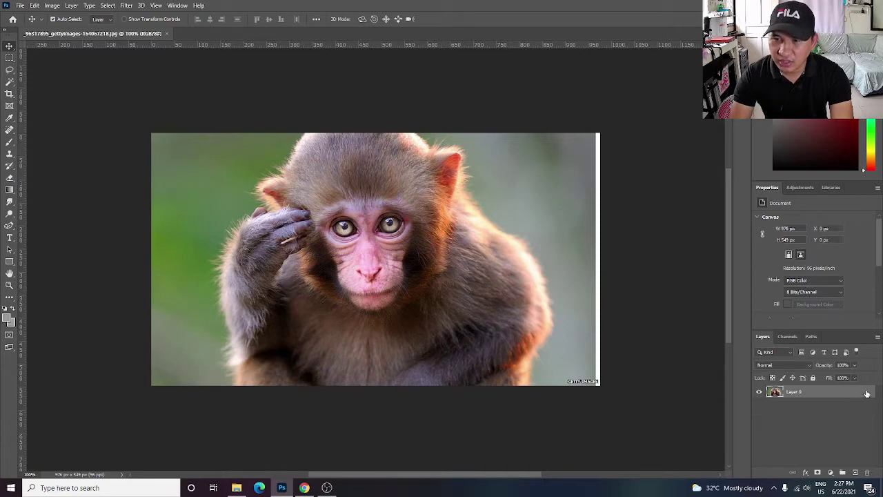
{"action": "double_click", "coordinate": [869, 394]}
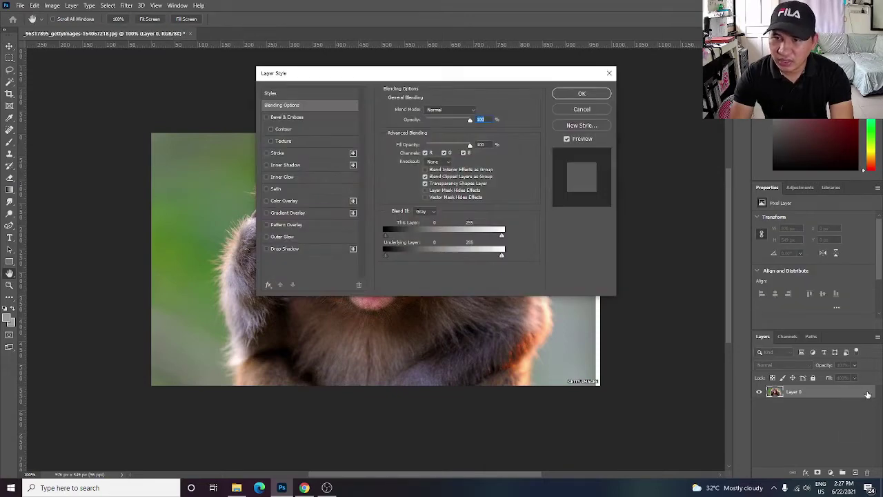
{"action": "left_click", "coordinate": [609, 73]}
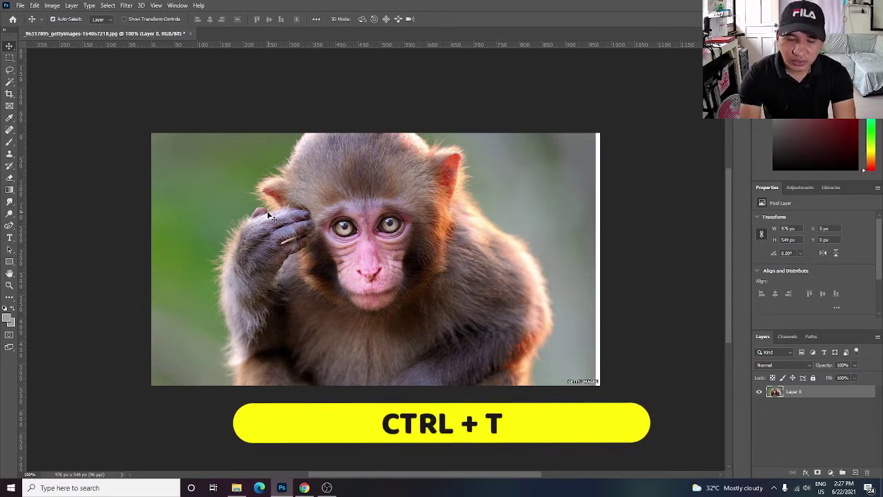
- Free-transform Layer 0, shifting it and scaling it from the top-left corner to 91.19% × 84.52%
{"action": "key", "text": "ctrl+t"}
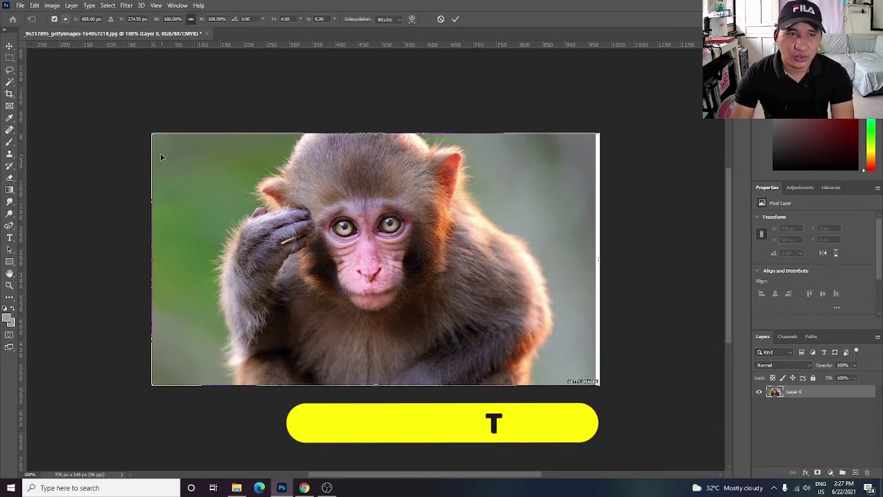
{"action": "left_click_drag", "start_coordinate": [159, 154], "coordinate": [192, 173]}
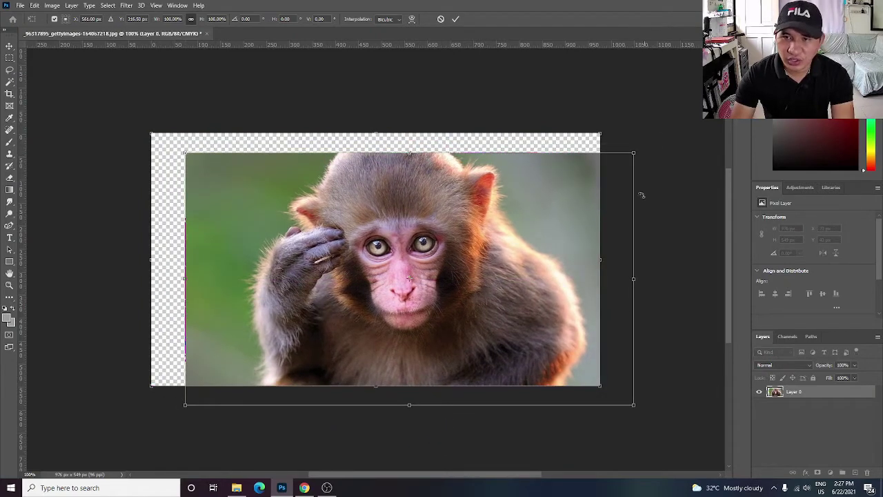
{"action": "left_click_drag", "start_coordinate": [459, 265], "coordinate": [434, 250]}
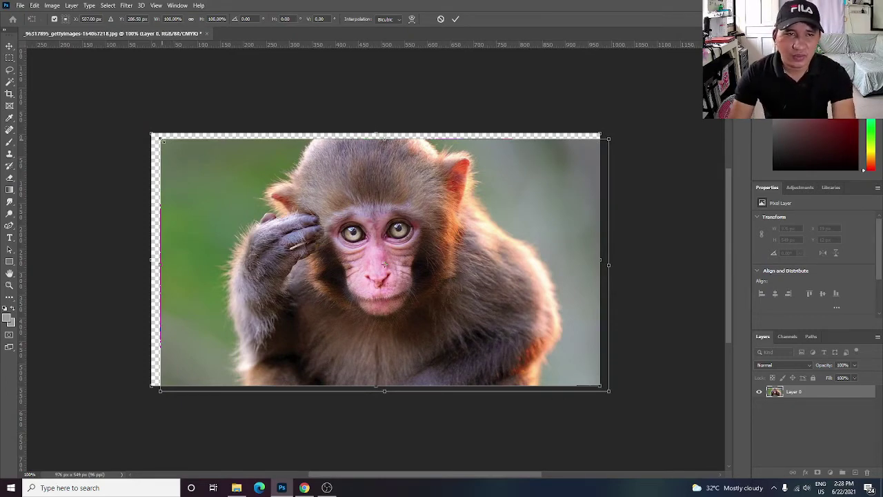
{"action": "left_click_drag", "start_coordinate": [160, 138], "coordinate": [233, 173]}
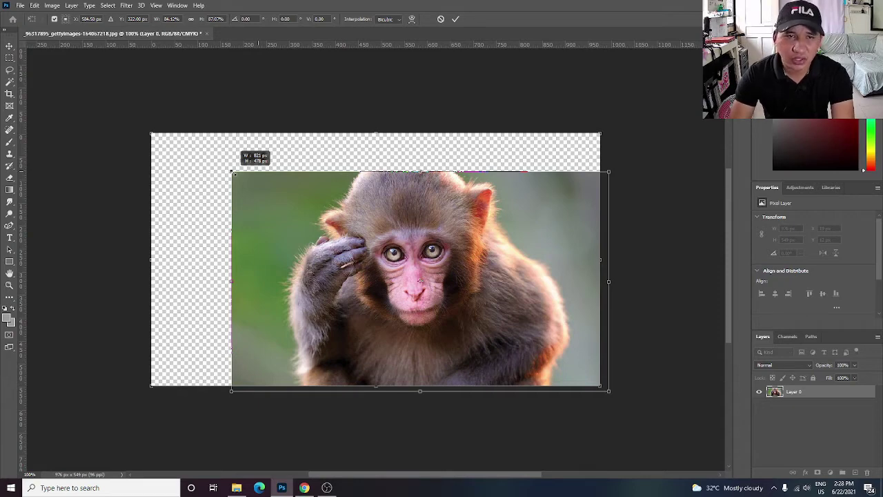
{"action": "left_click_drag", "start_coordinate": [232, 171], "coordinate": [200, 178]}
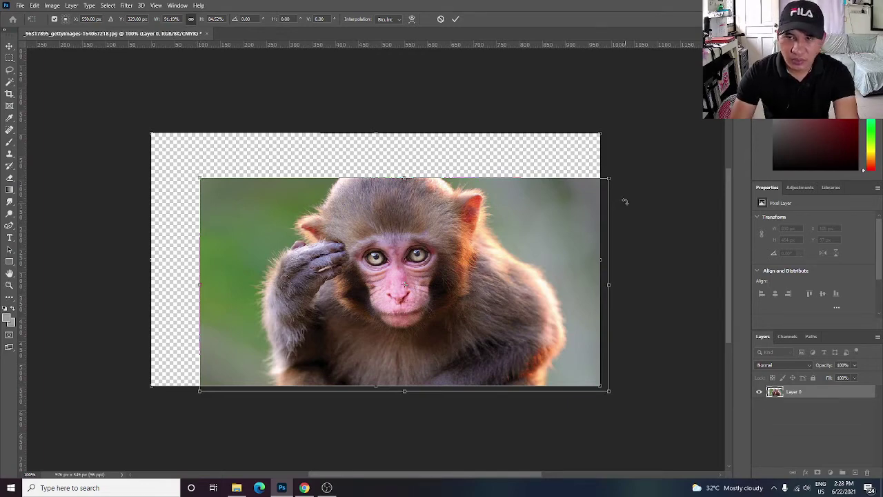
- Undo the scaling and the unlock, returning to the original locked Background layer
{"action": "key", "text": "ctrl+z"}
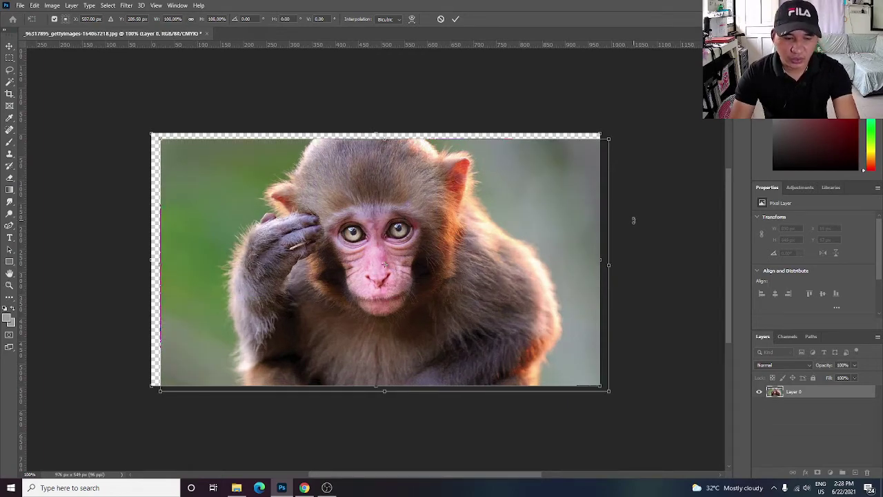
{"action": "key", "text": "ctrl+z"}
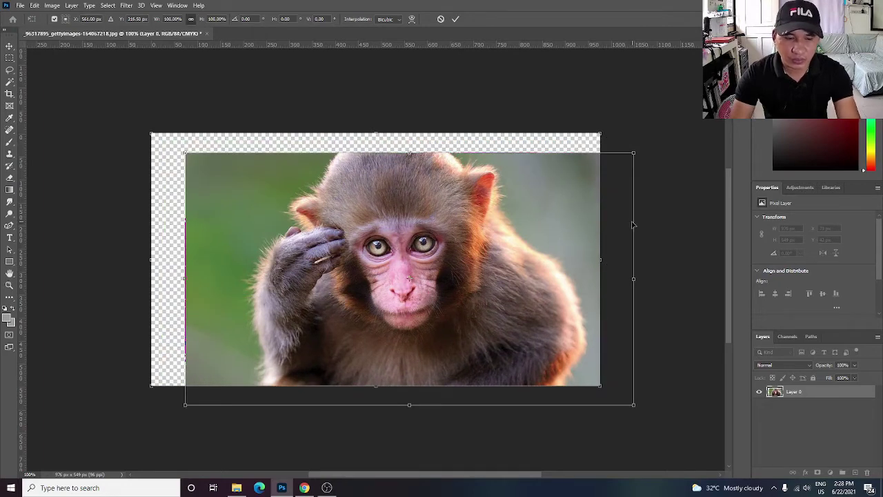
{"action": "key", "text": "Return"}
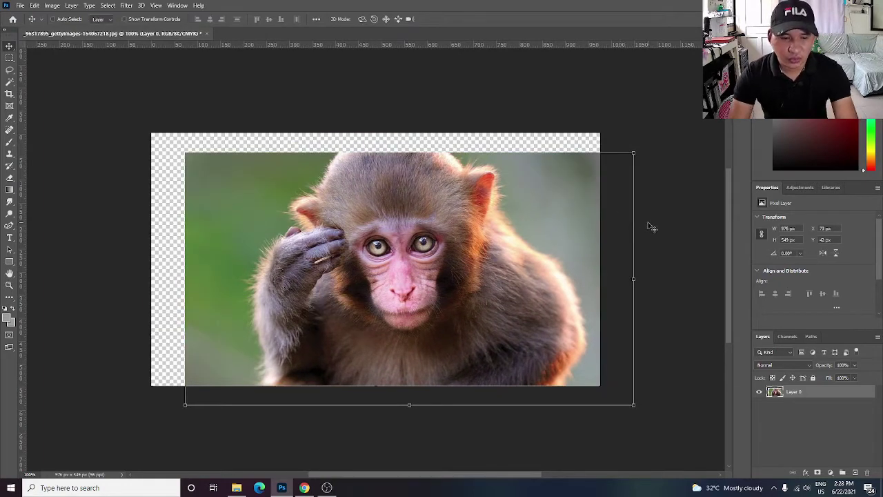
{"action": "left_click", "coordinate": [661, 223]}
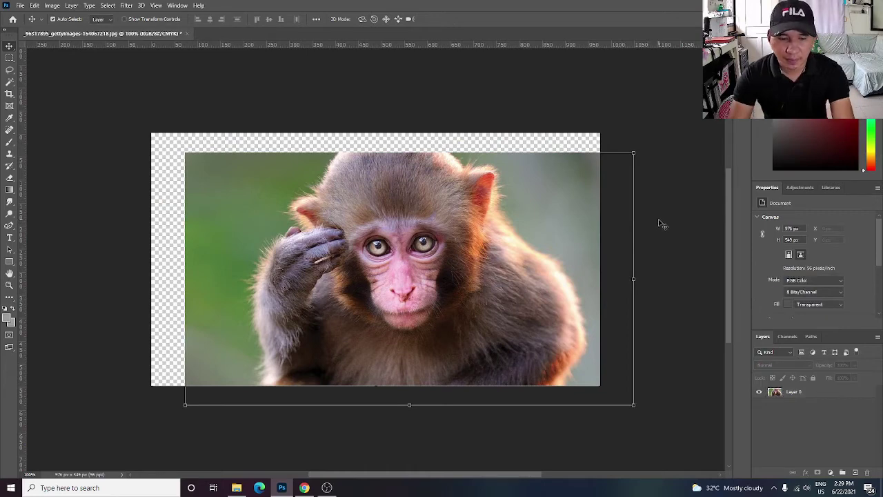
{"action": "key", "text": "ctrl+z"}
{"action": "key", "text": "ctrl+z"}
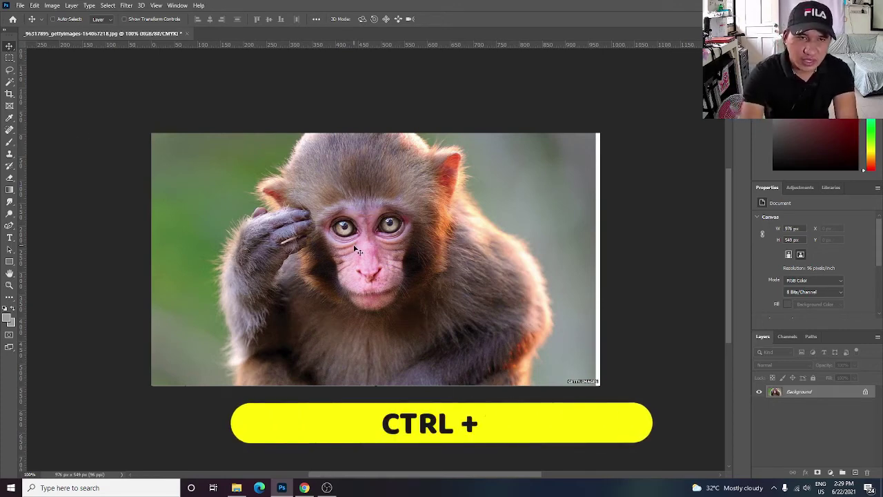
- Unlock the Background into Layer 0 again and put the monkey photo into Free Transform
{"action": "left_click", "coordinate": [865, 392]}
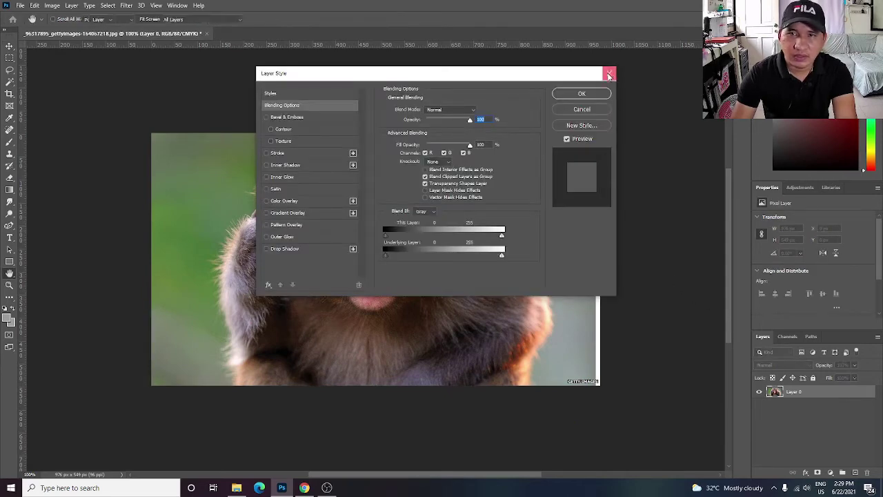
{"action": "left_click", "coordinate": [610, 72]}
{"action": "key", "text": "ctrl"}
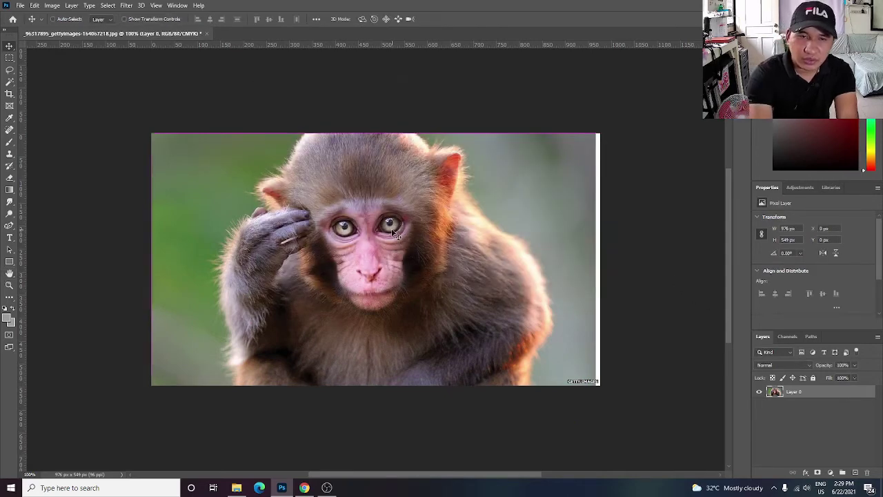
{"action": "key", "text": "ctrl+t"}
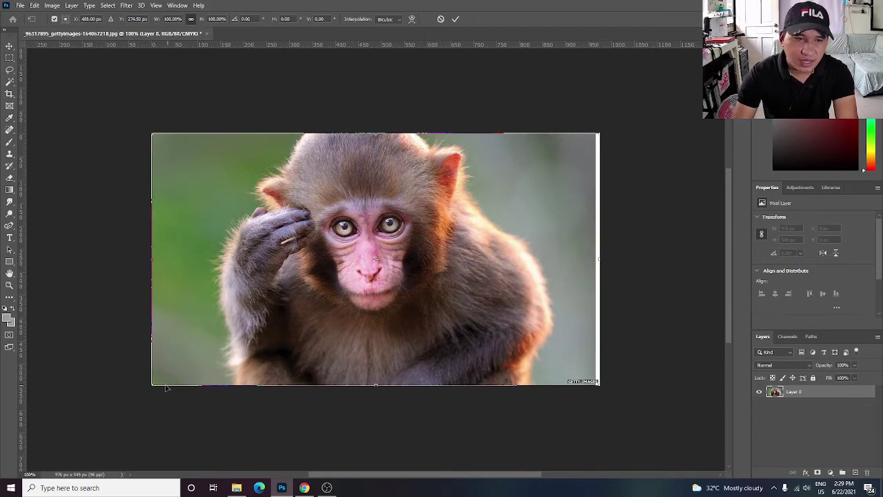
{"action": "right_click", "coordinate": [9, 49]}
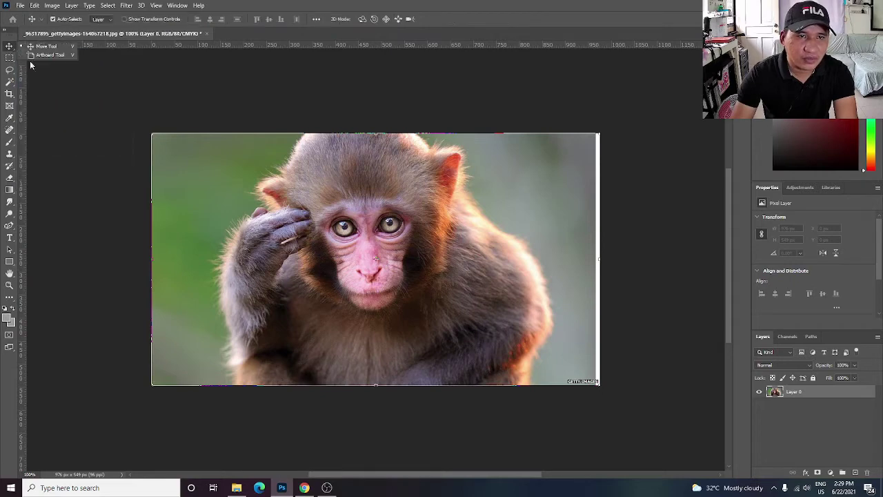
{"action": "left_click", "coordinate": [159, 146]}
{"action": "key", "text": "ctrl+t"}
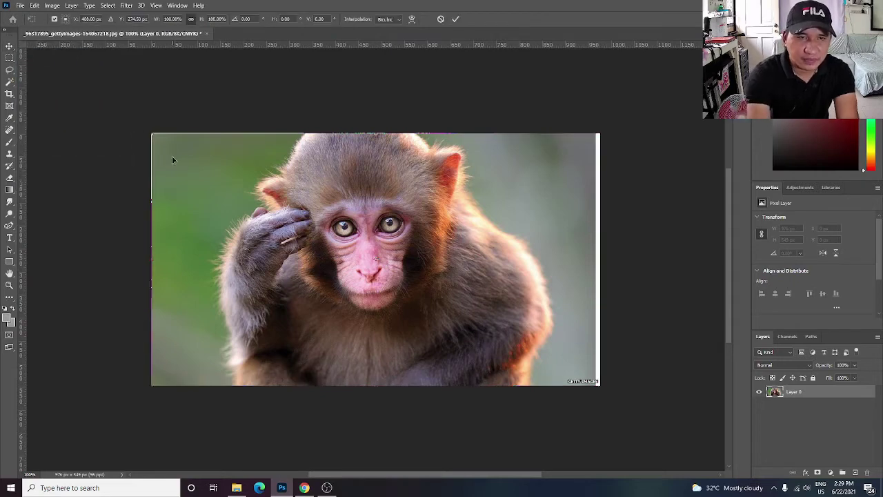
- Scale the photo proportionally to 59.71% and move it near the canvas centre, keeping 0° rotation
{"action": "left_click", "coordinate": [192, 22]}
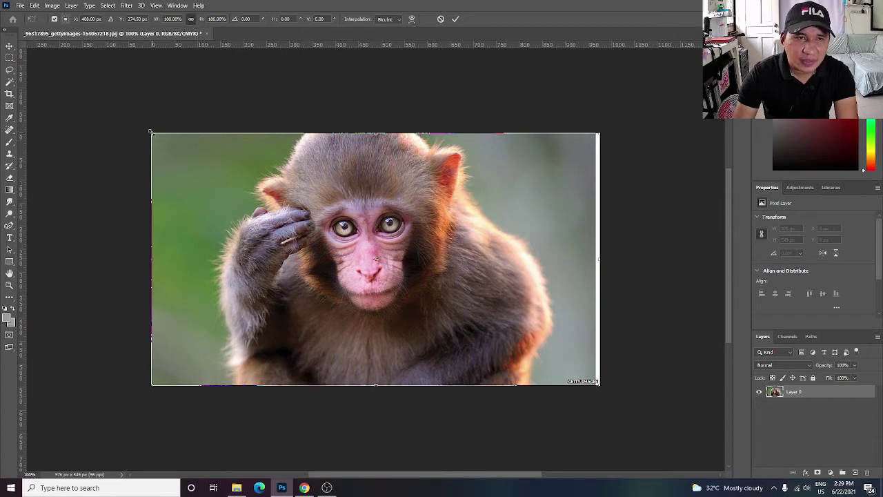
{"action": "left_click_drag", "start_coordinate": [153, 134], "coordinate": [332, 234]}
{"action": "left_click_drag", "start_coordinate": [567, 393], "coordinate": [564, 395]}
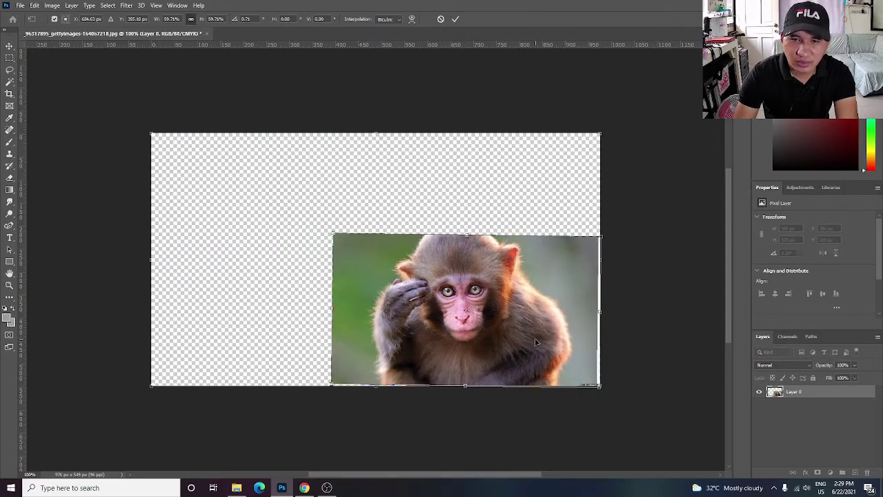
{"action": "key", "text": "ctrl+z"}
{"action": "left_click_drag", "start_coordinate": [537, 342], "coordinate": [440, 279]}
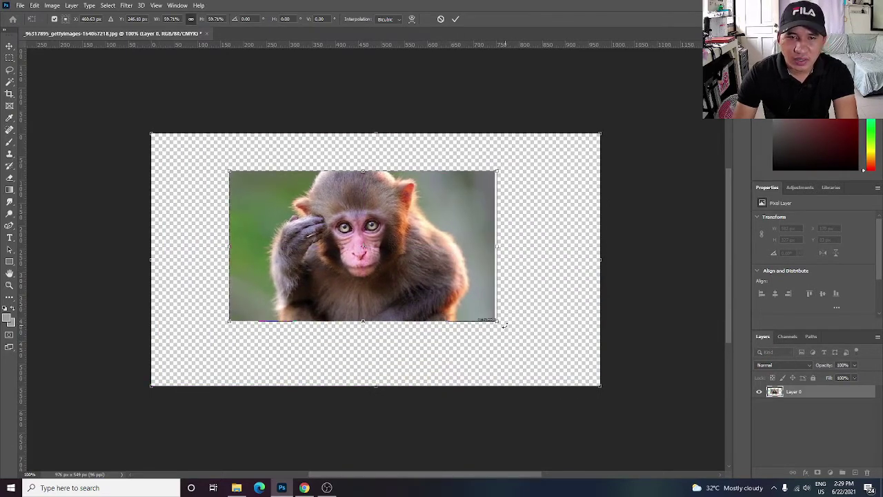
{"action": "mouse_move", "coordinate": [504, 325]}
{"action": "left_mouse_down"}
{"action": "mouse_move", "coordinate": [476, 369]}
{"action": "mouse_move", "coordinate": [211, 280]}
{"action": "mouse_move", "coordinate": [248, 132]}
{"action": "mouse_move", "coordinate": [201, 178]}
{"action": "mouse_move", "coordinate": [341, 312]}
{"action": "mouse_move", "coordinate": [525, 280]}
{"action": "mouse_move", "coordinate": [498, 146]}
{"action": "mouse_move", "coordinate": [509, 260]}
{"action": "mouse_move", "coordinate": [390, 311]}
{"action": "mouse_move", "coordinate": [307, 303]}
{"action": "mouse_move", "coordinate": [432, 323]}
{"action": "mouse_move", "coordinate": [512, 219]}
{"action": "mouse_move", "coordinate": [486, 159]}
{"action": "mouse_move", "coordinate": [487, 294]}
{"action": "mouse_move", "coordinate": [475, 308]}
{"action": "mouse_move", "coordinate": [514, 218]}
{"action": "mouse_move", "coordinate": [504, 316]}
{"action": "mouse_move", "coordinate": [512, 311]}
{"action": "left_mouse_up"}
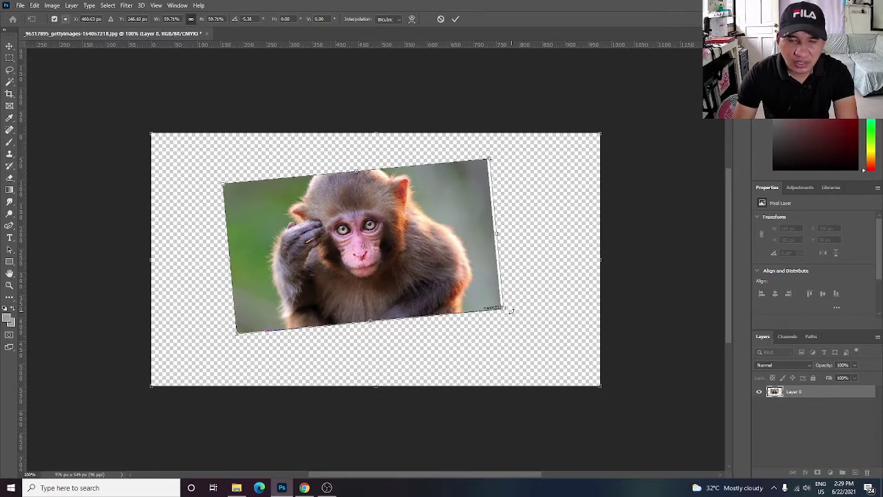
{"action": "key", "text": "ctrl+z"}
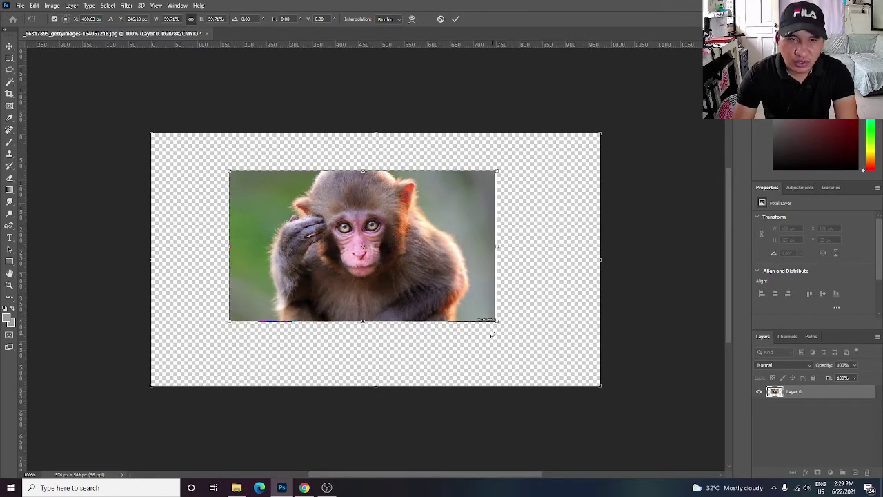
- With the aspect ratio linked, enlarge the photo to about 105.61% so it overflows every canvas edge
{"action": "left_click", "coordinate": [191, 20]}
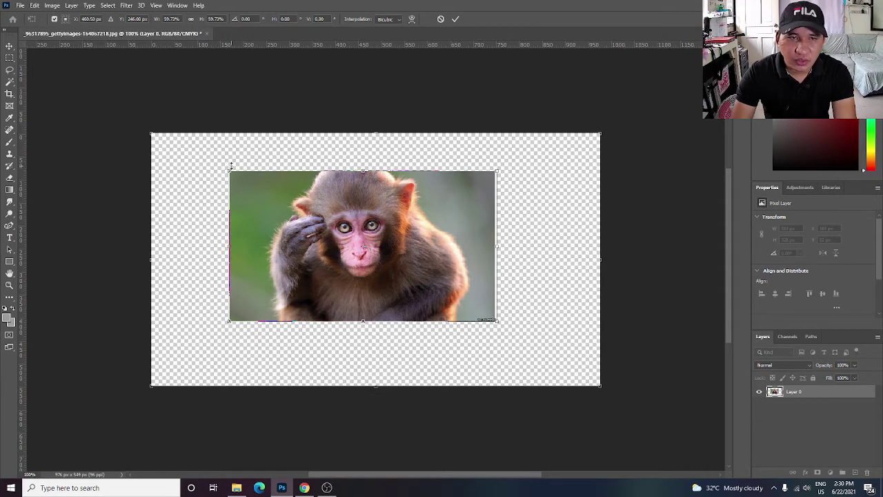
{"action": "left_click_drag", "start_coordinate": [229, 170], "coordinate": [207, 132]}
{"action": "key", "text": "ctrl+z"}
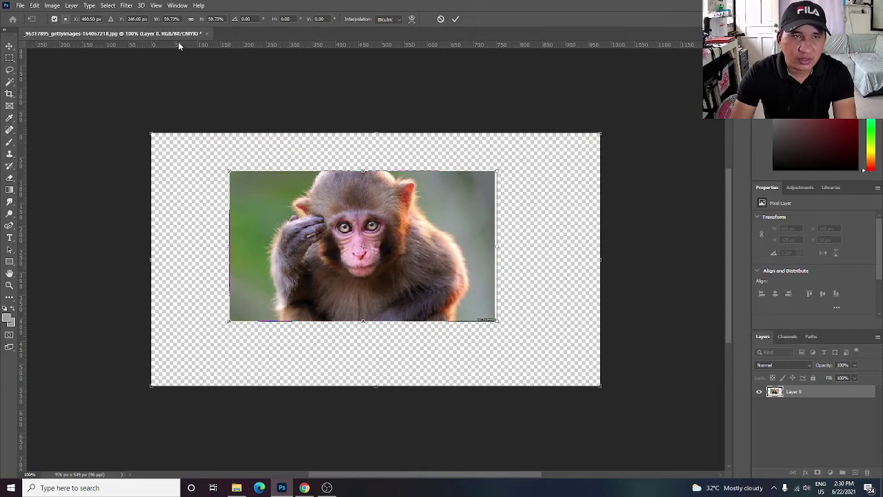
{"action": "left_click_drag", "start_coordinate": [321, 220], "coordinate": [243, 182]}
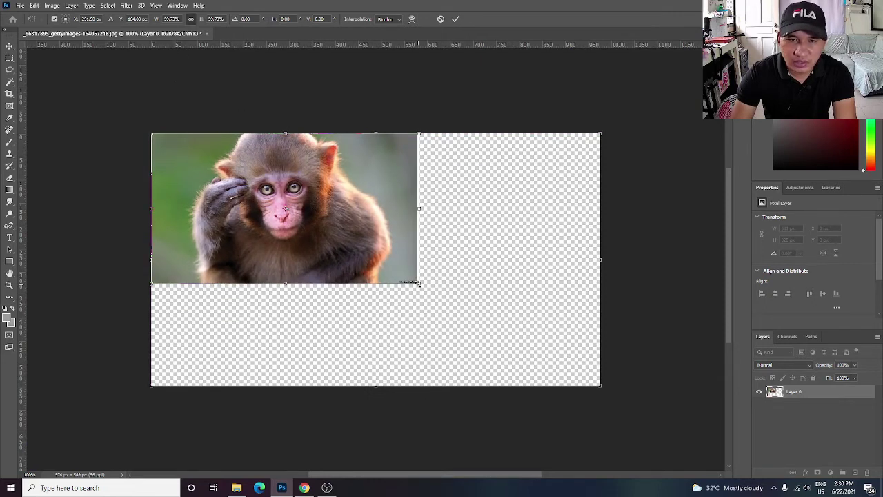
{"action": "left_click_drag", "start_coordinate": [418, 284], "coordinate": [617, 411]}
{"action": "mouse_move", "coordinate": [437, 294]}
{"action": "left_mouse_down"}
{"action": "mouse_move", "coordinate": [430, 288]}
{"action": "mouse_move", "coordinate": [443, 291]}
{"action": "left_mouse_up"}
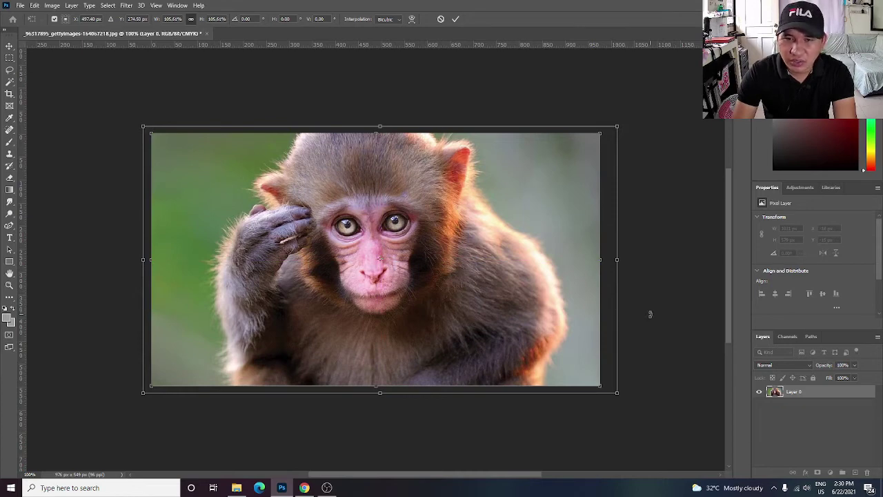
- Commit the 1031 × 579 px resize and drag Layer 0 to X 0, Y 0, centring the monkey's face
{"action": "key", "text": "Return"}
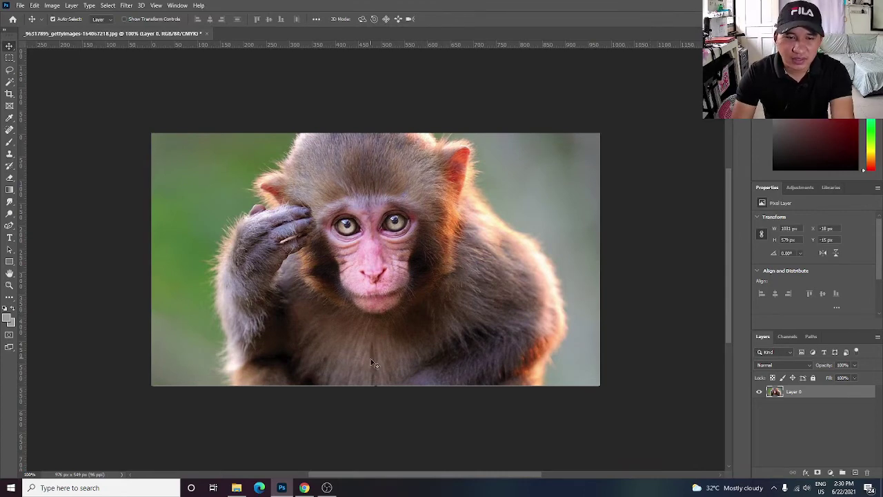
{"action": "left_click_drag", "start_coordinate": [386, 341], "coordinate": [428, 261]}
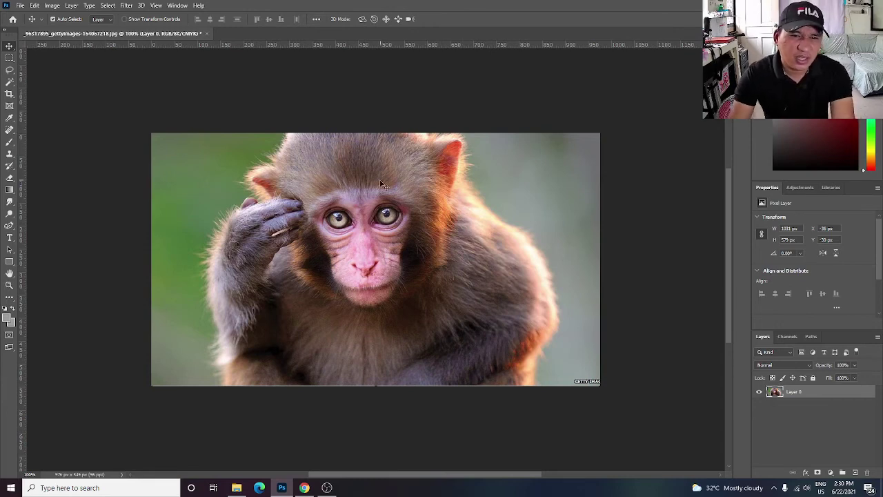
{"action": "left_click_drag", "start_coordinate": [321, 187], "coordinate": [340, 196]}
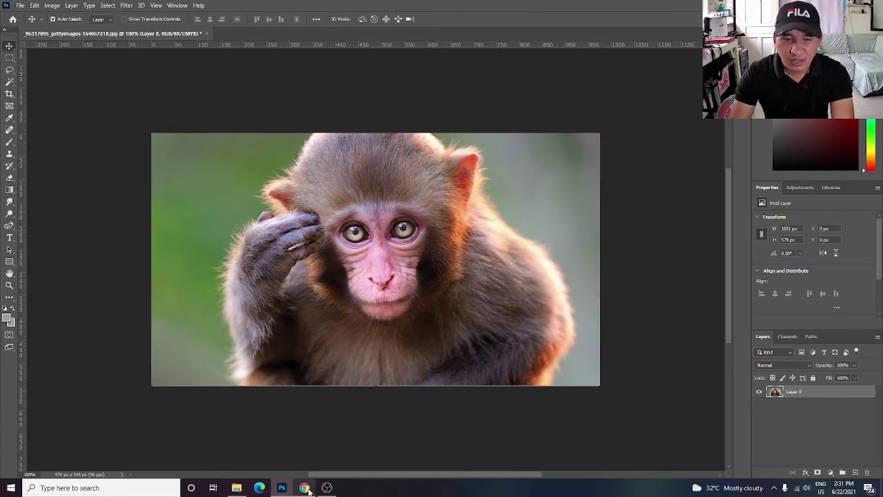
{"action": "mouse_move", "coordinate": [307, 488]}
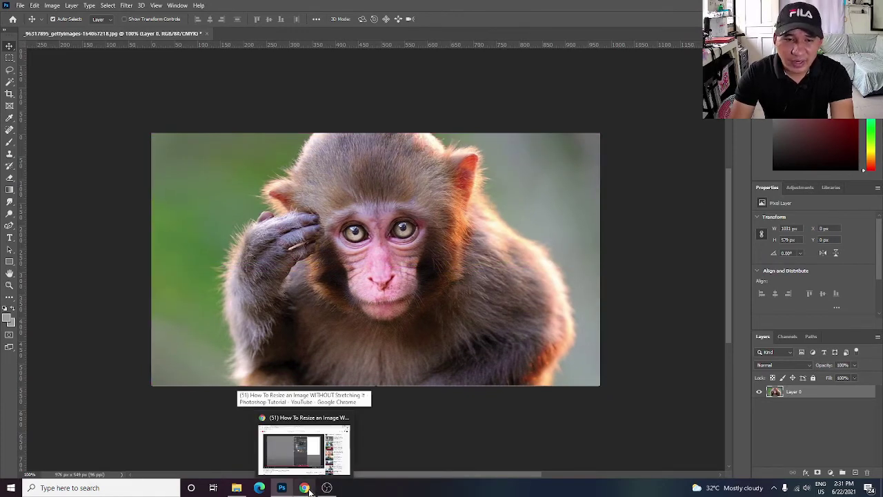